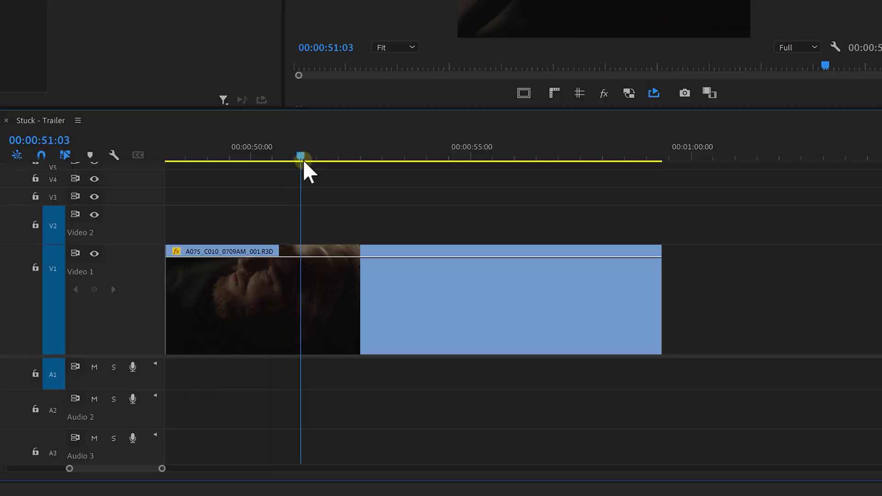
- Cut out the Video 1 clip section up to 54:17 and slide the next clip left to close the gap
{"action": "key", "text": "ctrl+k"}
{"action": "left_click", "coordinate": [459, 161]}
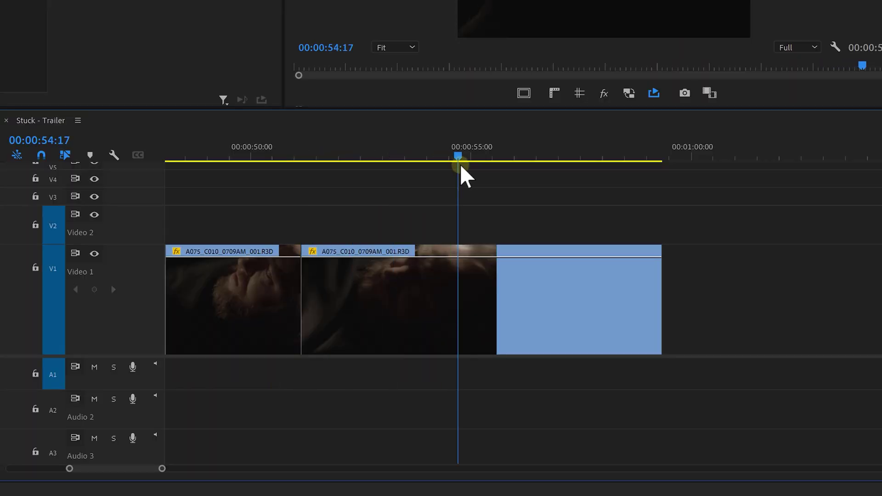
{"action": "key", "text": "ctrl+k"}
{"action": "left_click", "coordinate": [392, 340]}
{"action": "key", "text": "Delete"}
{"action": "left_click_drag", "start_coordinate": [523, 311], "coordinate": [370, 307]}
{"action": "left_click_drag", "start_coordinate": [370, 307], "coordinate": [371, 307]}
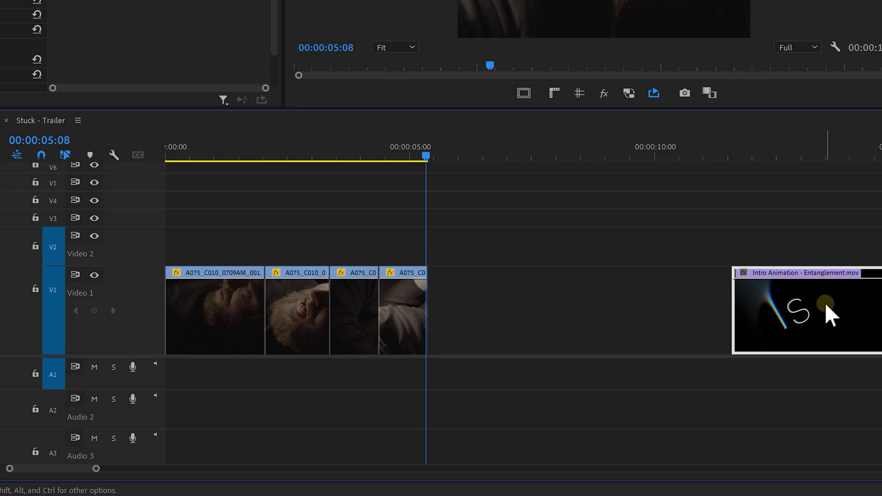
{"action": "left_click_drag", "start_coordinate": [832, 316], "coordinate": [522, 299]}
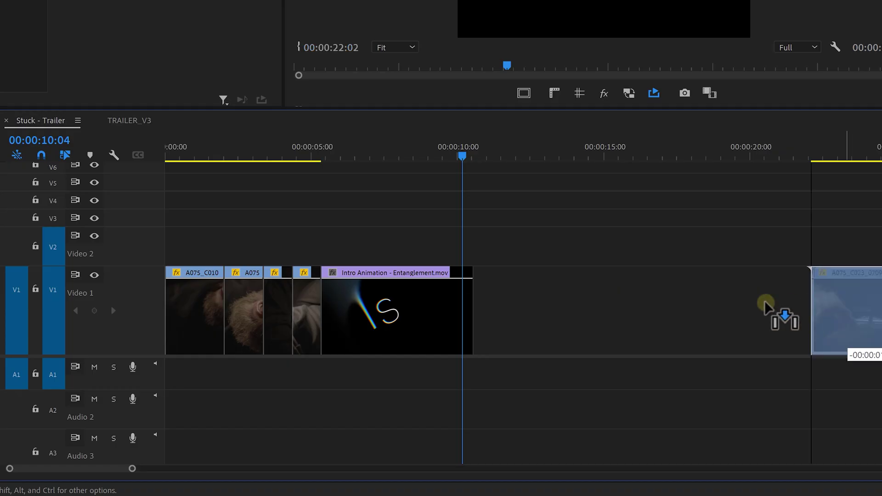
{"action": "left_click_drag", "start_coordinate": [764, 301], "coordinate": [516, 294]}
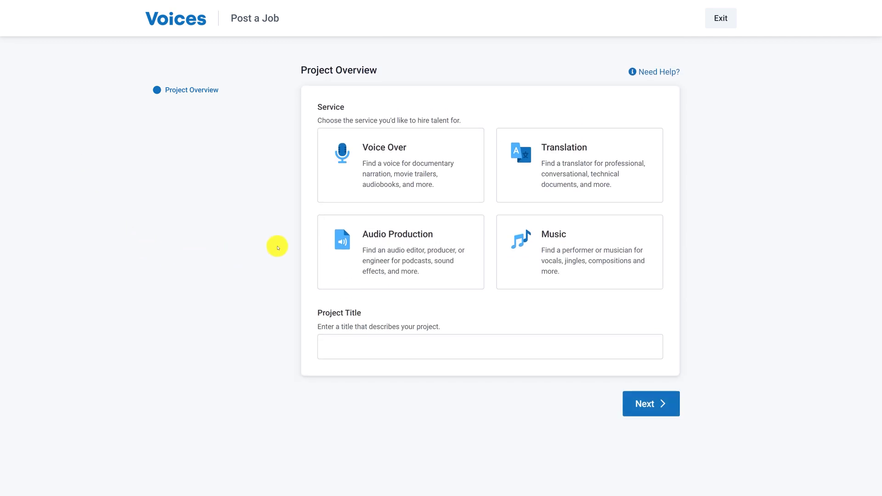
- Choose Voice Over, set the language to English (North American), and pick Upload Sample Script
{"action": "left_click", "coordinate": [374, 192]}
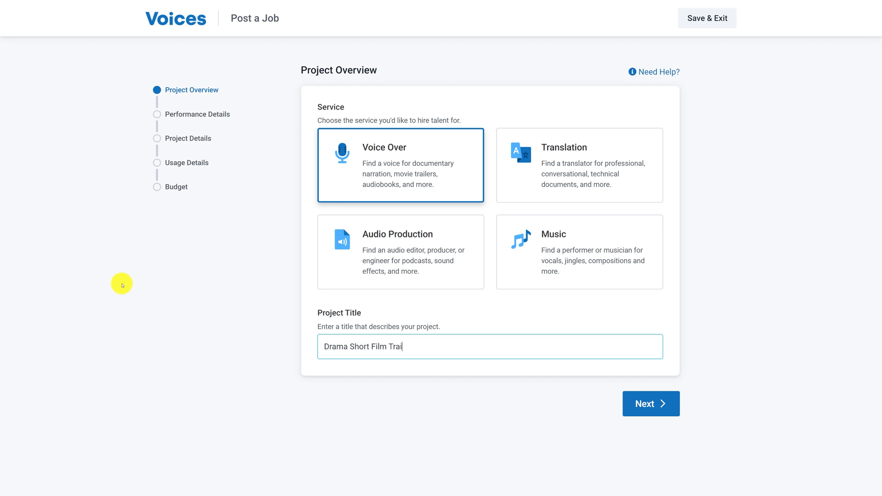
{"action": "left_click", "coordinate": [660, 411]}
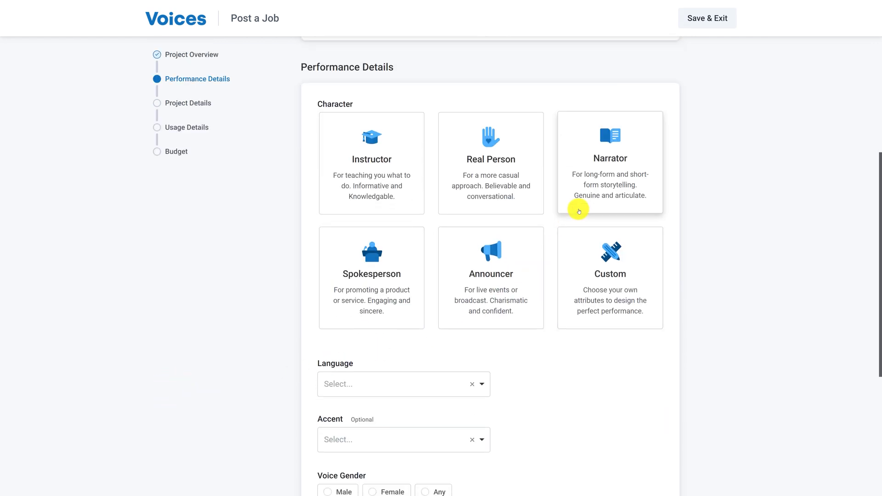
{"action": "scroll", "coordinate": [577, 208], "scroll_direction": "down", "scroll_amount": 5}
{"action": "left_click", "coordinate": [404, 151]}
{"action": "left_click", "coordinate": [361, 210]}
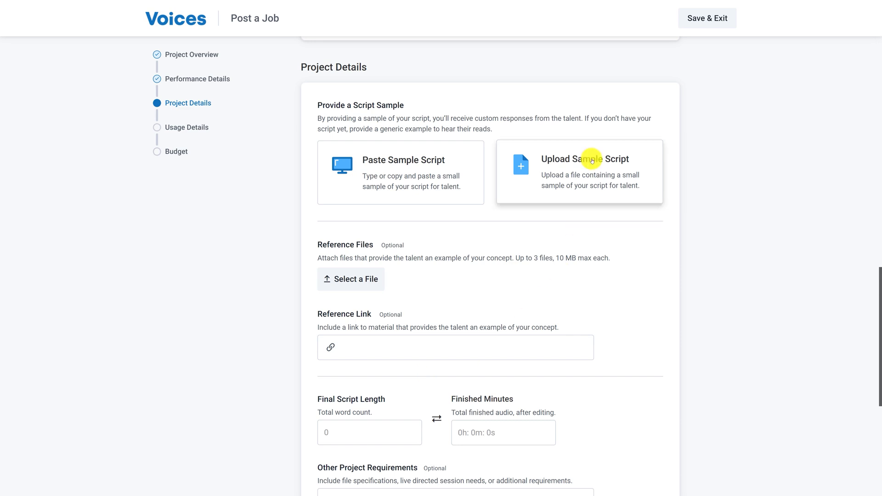
{"action": "left_click", "coordinate": [592, 161]}
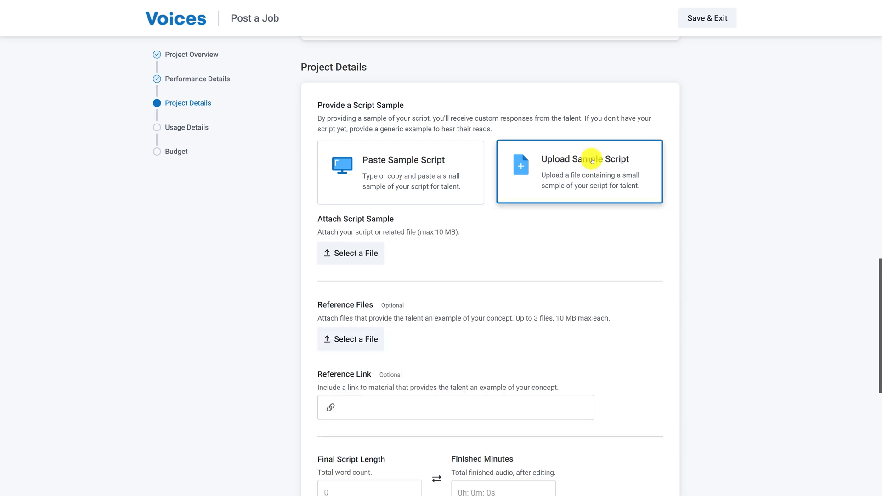
- Attach trailer.txt as the script sample and Recording Example.wav as a reference file
{"action": "left_click", "coordinate": [399, 251]}
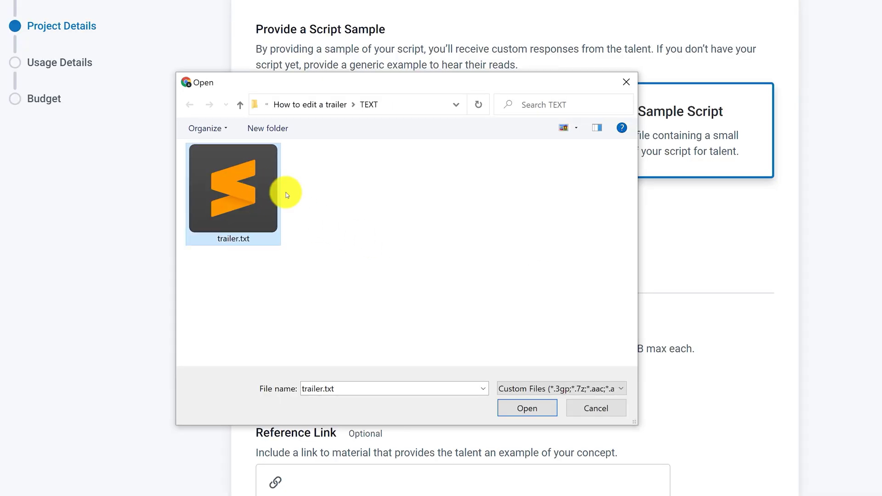
{"action": "double_click", "coordinate": [268, 189]}
{"action": "left_click", "coordinate": [339, 367]}
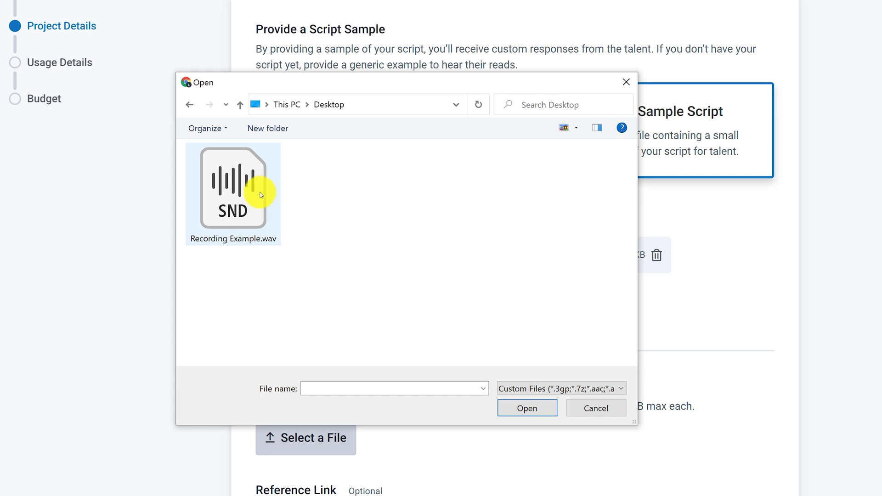
{"action": "left_click", "coordinate": [511, 408]}
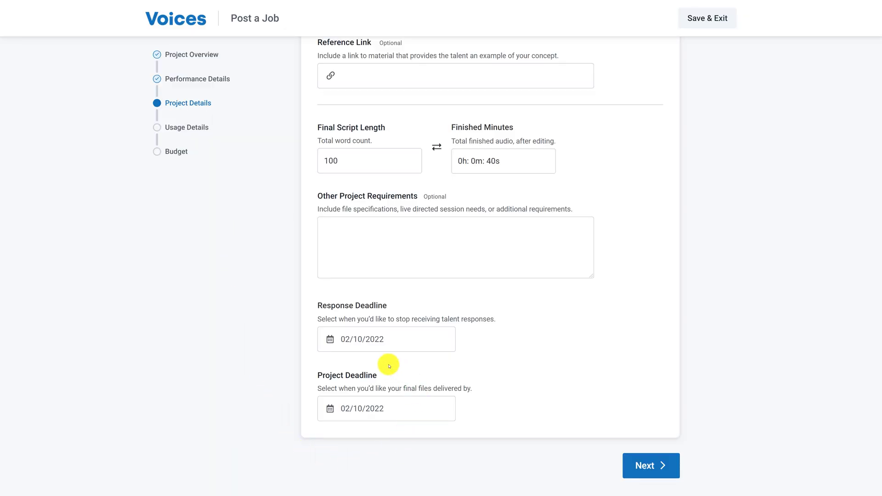
- Set the job's usage to Online under Usage Details and scroll further down the form
{"action": "scroll", "coordinate": [396, 369], "scroll_direction": "down", "scroll_amount": 4}
{"action": "left_click", "coordinate": [328, 367]}
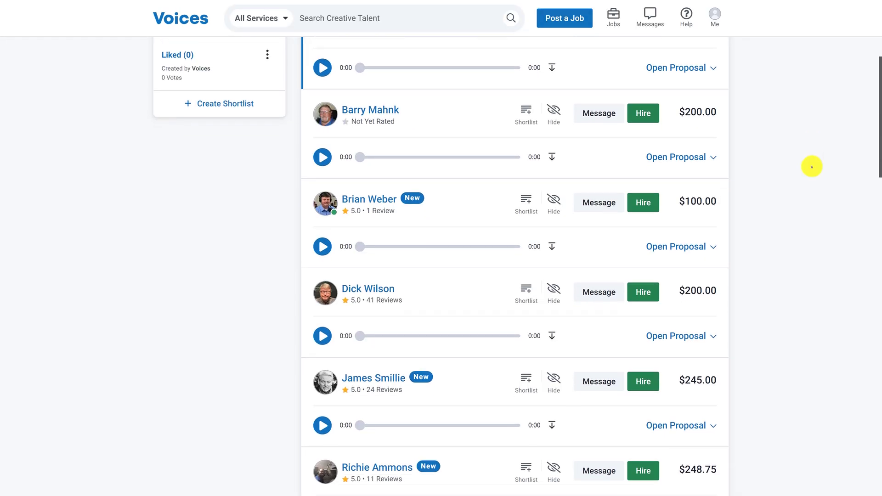
{"action": "scroll", "coordinate": [812, 166], "scroll_direction": "down", "scroll_amount": 5}
{"action": "scroll", "coordinate": [812, 167], "scroll_direction": "down", "scroll_amount": 3}
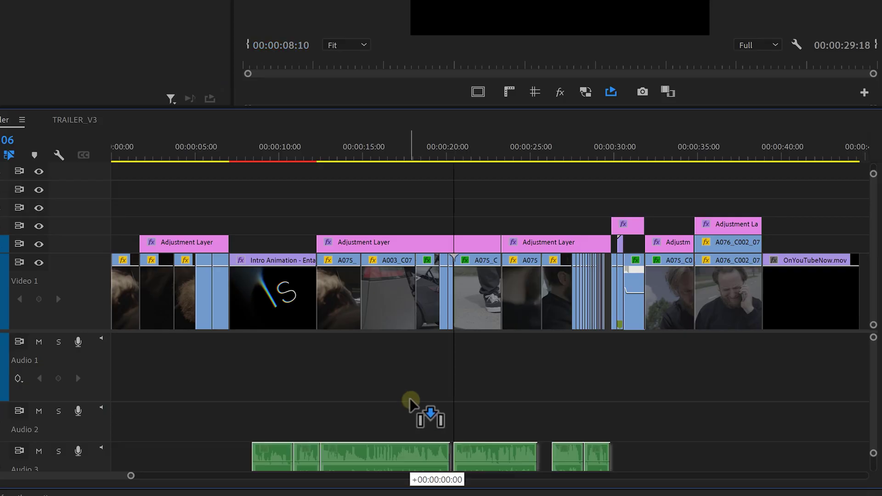
{"action": "left_click_drag", "start_coordinate": [413, 404], "coordinate": [413, 361]}
{"action": "left_click_drag", "start_coordinate": [269, 384], "coordinate": [171, 370]}
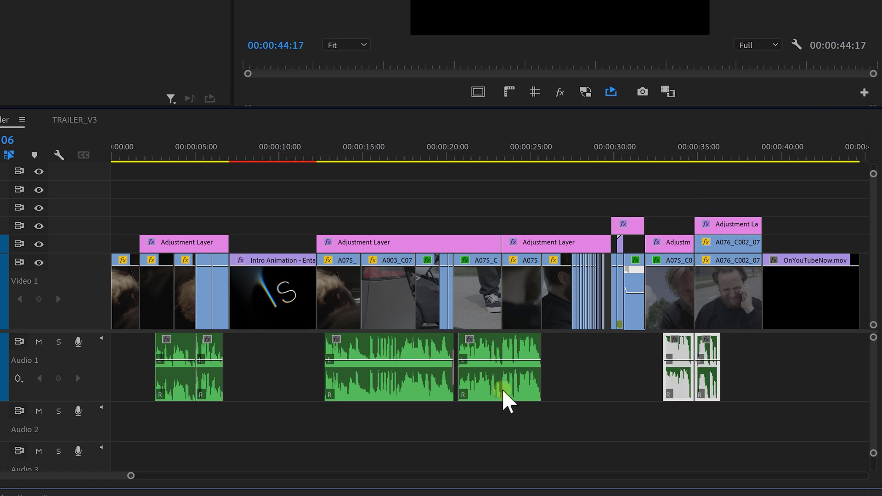
{"action": "left_click_drag", "start_coordinate": [502, 389], "coordinate": [564, 376]}
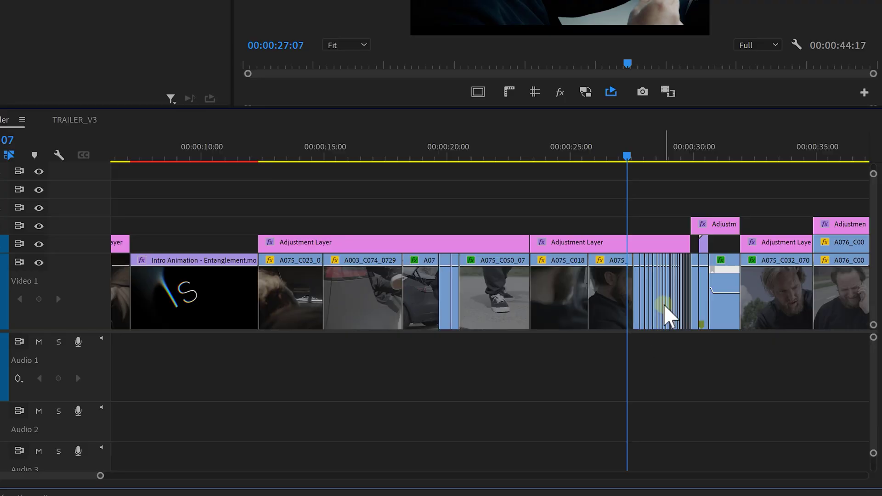
- Zoom into the timeline and marquee-select the short flash-cut clips on V1 before 00:00:30:00
{"action": "scroll", "coordinate": [669, 317], "scroll_direction": "up", "scroll_amount": 8}
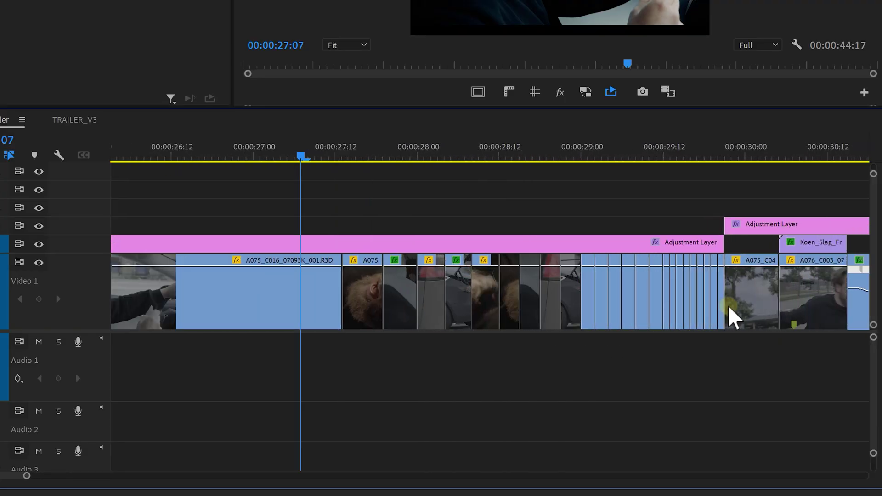
{"action": "scroll", "coordinate": [733, 317], "scroll_direction": "up", "scroll_amount": 2}
{"action": "left_click_drag", "start_coordinate": [657, 333], "coordinate": [417, 298]}
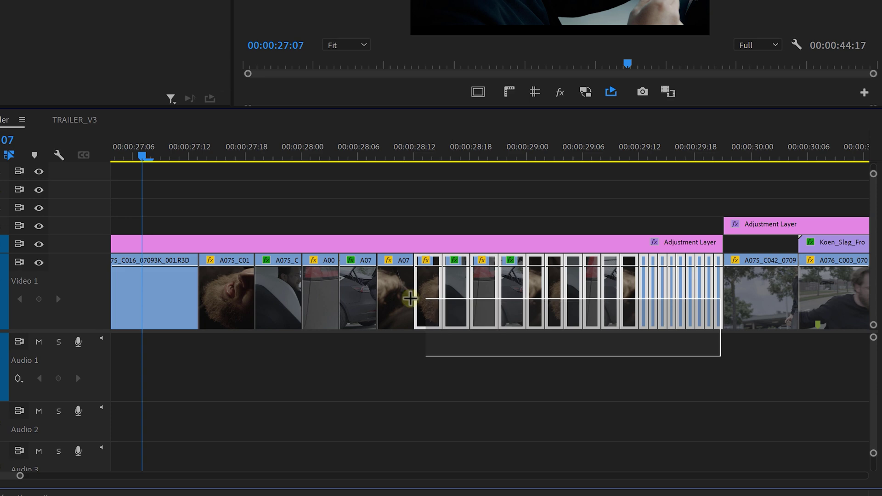
{"action": "left_click_drag", "start_coordinate": [236, 300], "coordinate": [237, 301]}
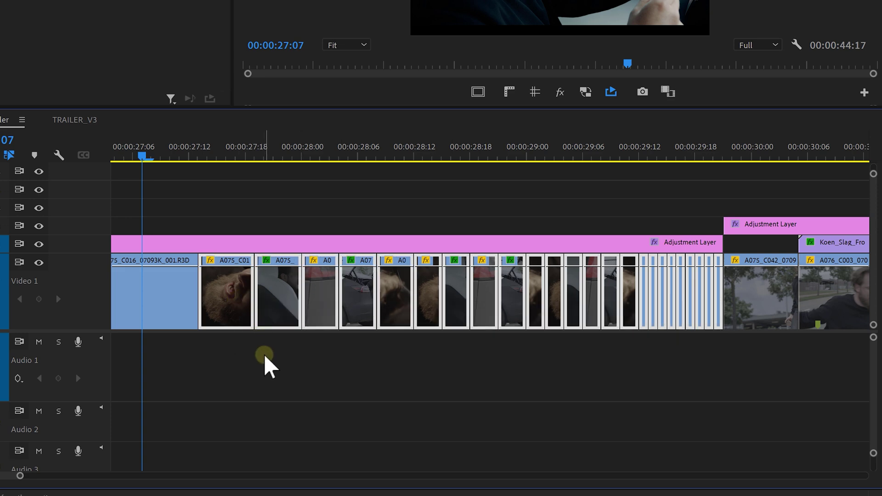